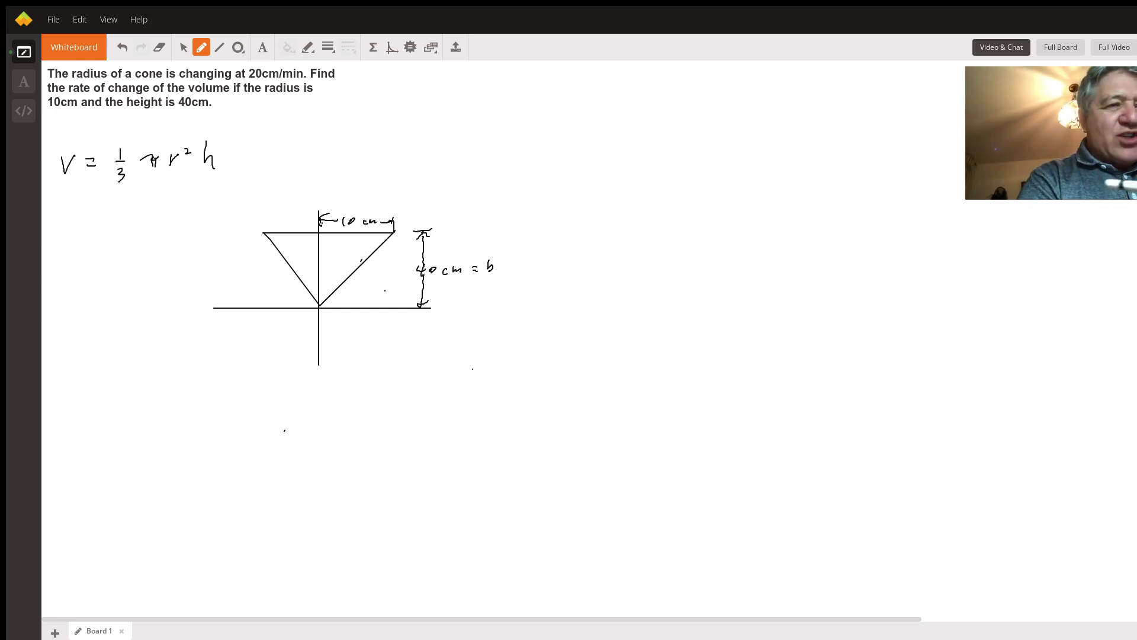
Step: Write the height relation h(r) = 40/10 r = 4r with the pen
drag(362, 343, 382, 363)
drag(389, 358, 434, 352)
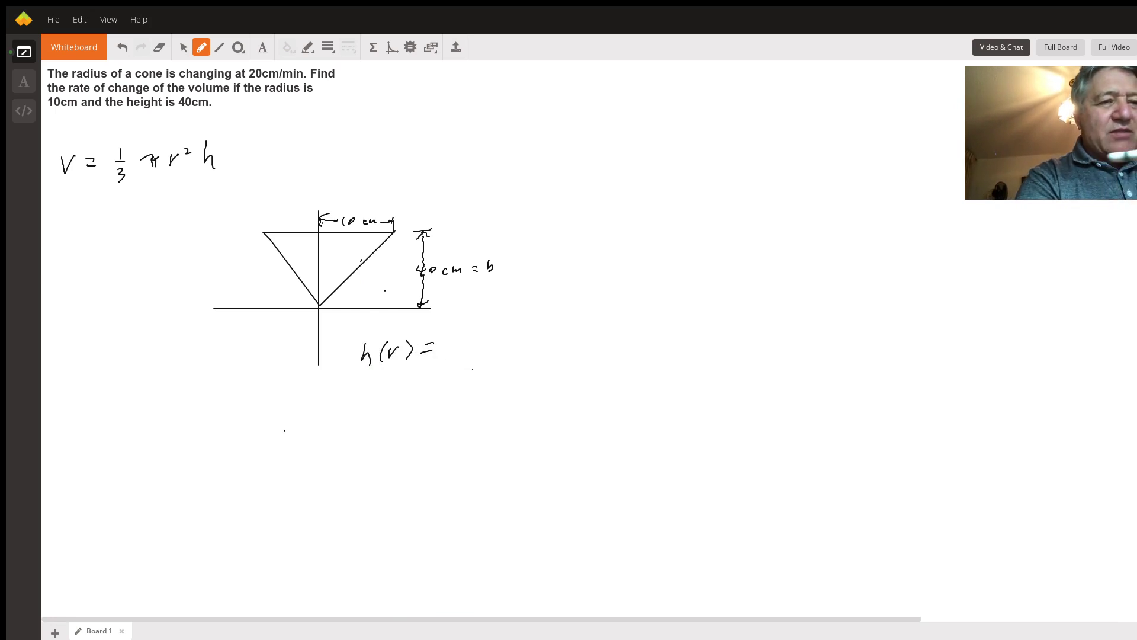
mouse_move(465, 327)
mouse_down()
mouse_move(469, 341)
mouse_move(492, 342)
mouse_move(462, 364)
mouse_move(517, 337)
mouse_move(576, 349)
mouse_move(609, 340)
mouse_up()
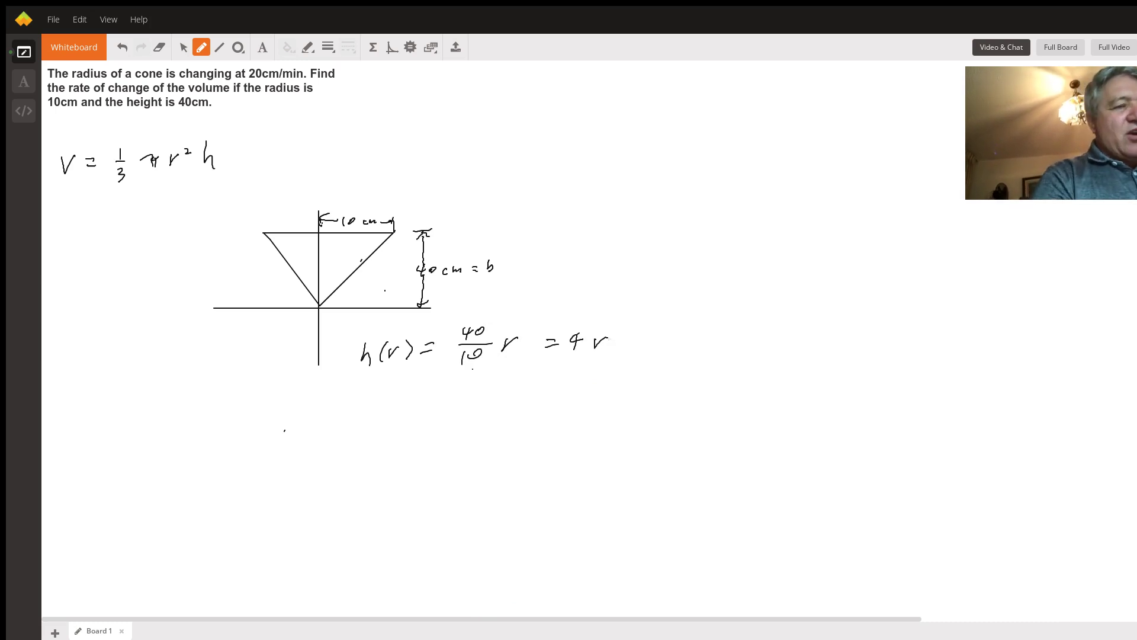
Step: Write V(r) = 1/3 π r²(4r) = 4/3 π r³ below the height relation
mouse_move(95, 401)
mouse_down()
mouse_move(122, 418)
mouse_move(174, 405)
mouse_up()
mouse_move(163, 411)
mouse_down()
mouse_move(200, 402)
mouse_move(197, 419)
mouse_move(237, 399)
mouse_move(239, 409)
mouse_move(290, 396)
mouse_move(300, 408)
mouse_move(339, 391)
mouse_move(346, 404)
mouse_up()
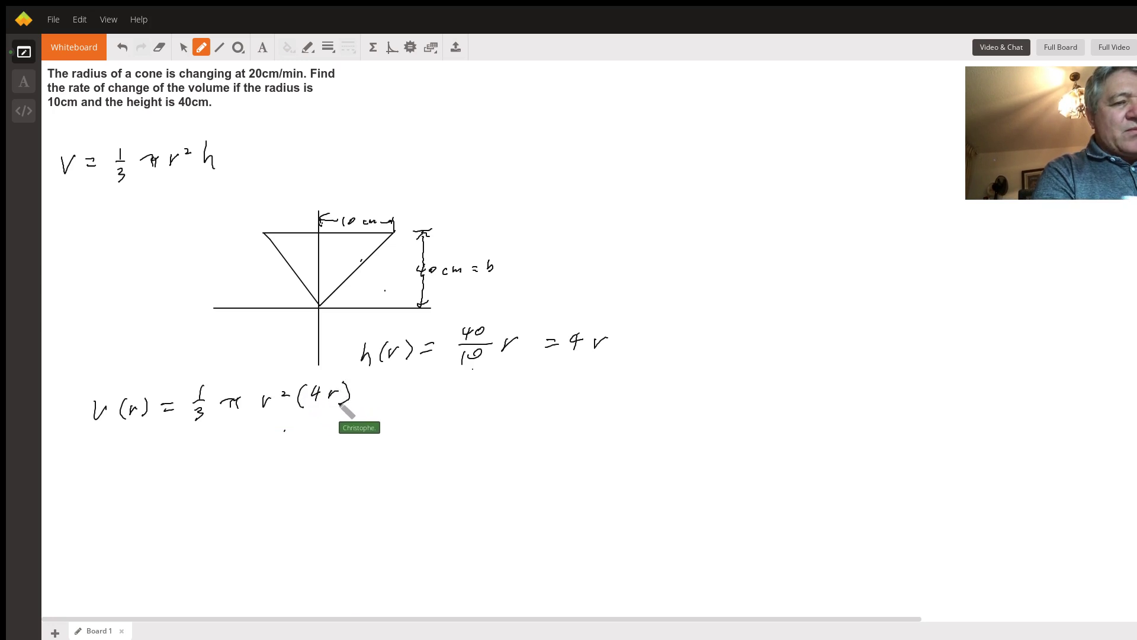
drag(158, 450, 220, 443)
mouse_move(217, 432)
mouse_down()
mouse_move(214, 465)
mouse_move(255, 439)
mouse_move(237, 453)
mouse_up()
drag(249, 441, 266, 450)
drag(265, 445, 286, 437)
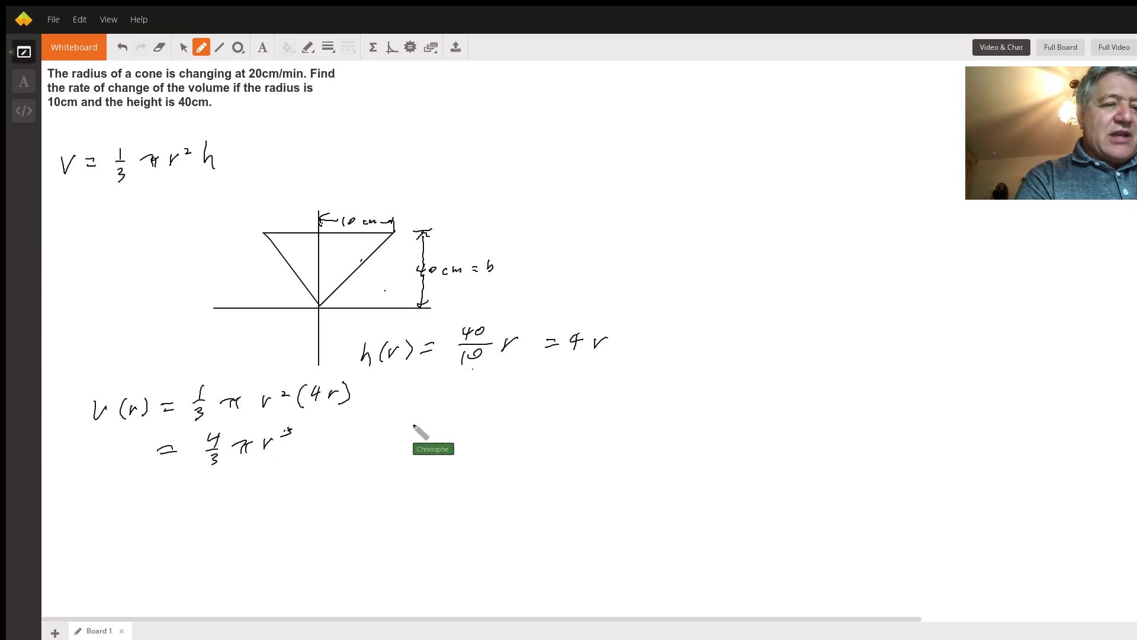
Step: Write the derivative dV/dt = 4/3 π · 3r² · dr/dt beside the volume
drag(416, 422, 409, 432)
drag(422, 412, 420, 436)
drag(434, 419, 449, 413)
mouse_move(398, 441)
mouse_down()
mouse_move(456, 439)
mouse_move(427, 450)
mouse_move(486, 435)
mouse_up()
drag(472, 443, 523, 437)
mouse_move(519, 428)
mouse_down()
mouse_move(517, 456)
mouse_move(552, 437)
mouse_move(539, 449)
mouse_move(650, 431)
mouse_up()
drag(668, 408, 661, 432)
mouse_move(666, 423)
mouse_down()
mouse_move(681, 418)
mouse_move(674, 448)
mouse_move(703, 447)
mouse_up()
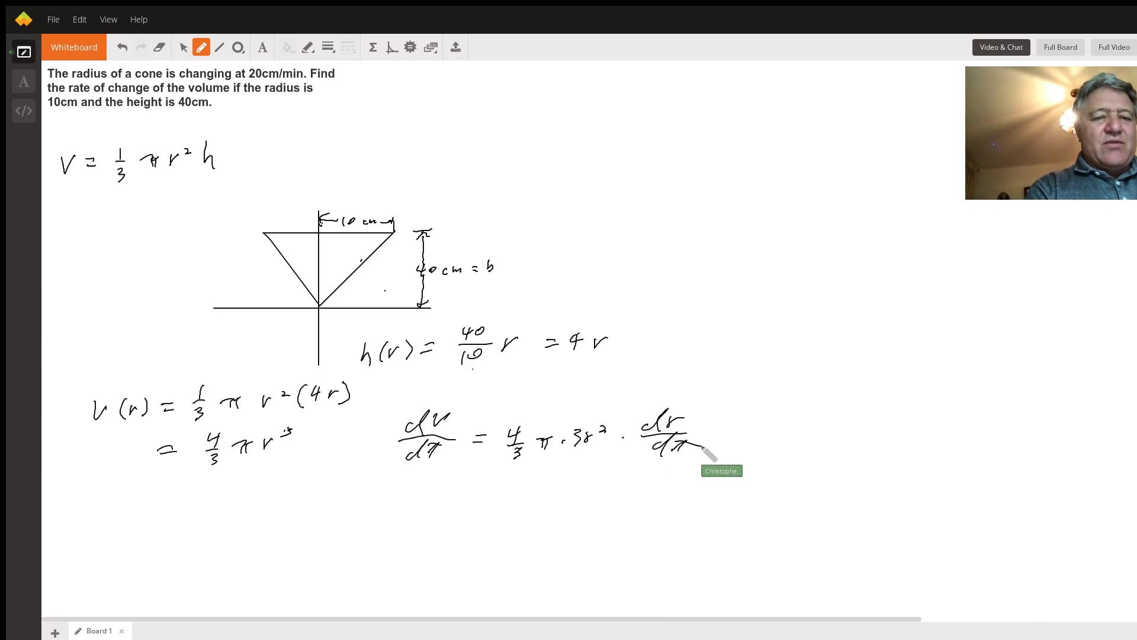
Step: Strike through the 3s and write the simplified dV/dt = 4πr² dr/dt below
drag(584, 425, 560, 451)
drag(521, 448, 499, 466)
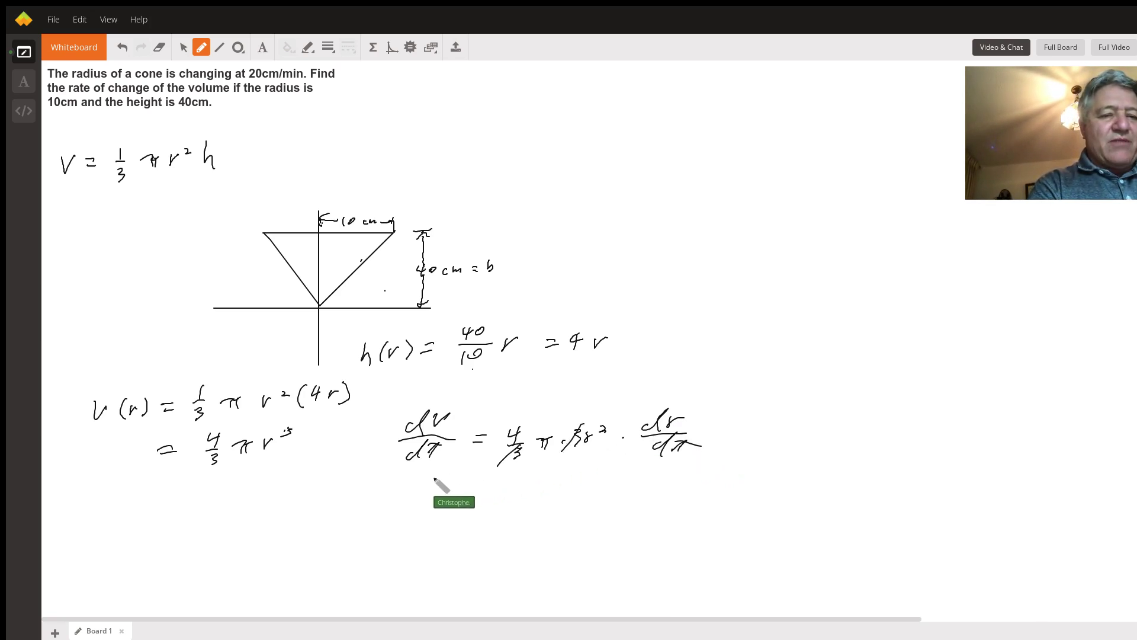
drag(420, 477, 451, 470)
mouse_move(388, 498)
mouse_down()
mouse_move(433, 493)
mouse_move(406, 513)
mouse_move(468, 493)
mouse_up()
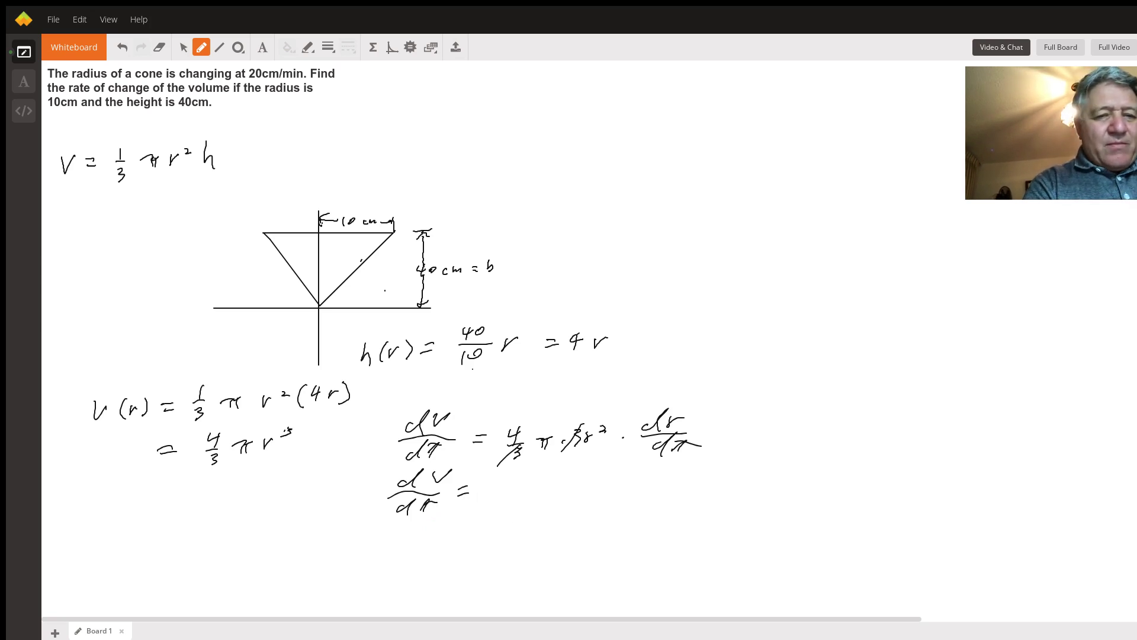
mouse_move(492, 477)
mouse_down()
mouse_move(502, 492)
mouse_move(532, 481)
mouse_move(520, 493)
mouse_up()
mouse_move(529, 482)
mouse_down()
mouse_move(617, 467)
mouse_move(616, 485)
mouse_move(581, 501)
mouse_up()
mouse_move(592, 483)
mouse_down()
mouse_move(589, 503)
mouse_move(616, 489)
mouse_up()
mouse_move(602, 492)
mouse_down()
mouse_move(599, 502)
mouse_move(617, 499)
mouse_up()
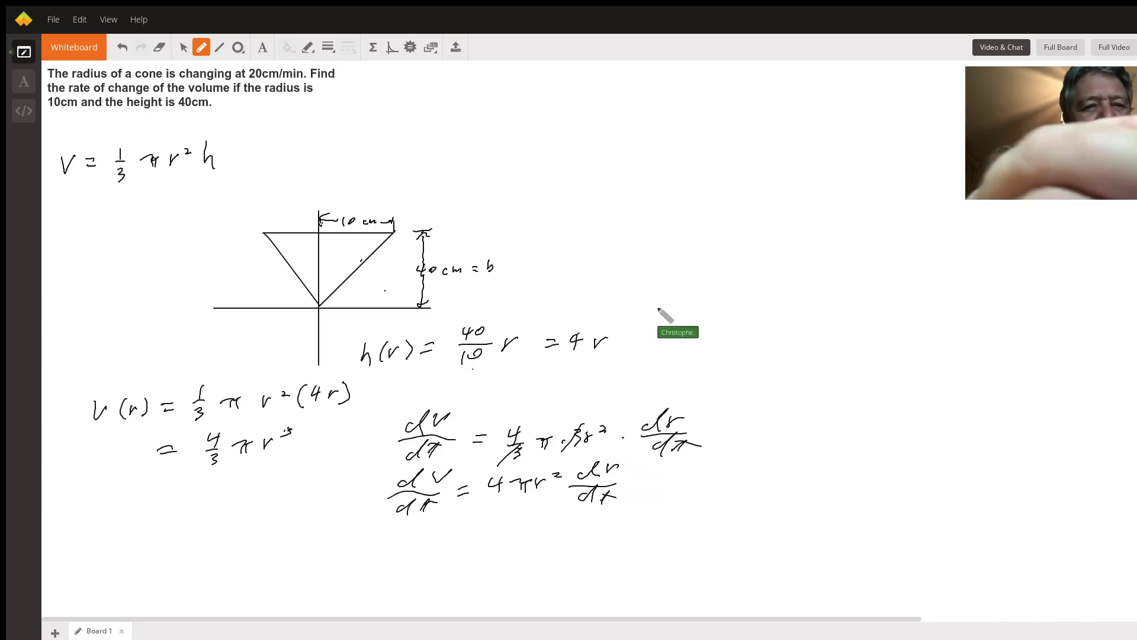
Step: Pen-write the given rate dr/dt = 20 cm/min at the right of the board
drag(662, 276, 671, 286)
mouse_move(679, 274)
mouse_down()
mouse_move(697, 292)
mouse_move(662, 314)
mouse_move(728, 289)
mouse_up()
drag(712, 296, 764, 290)
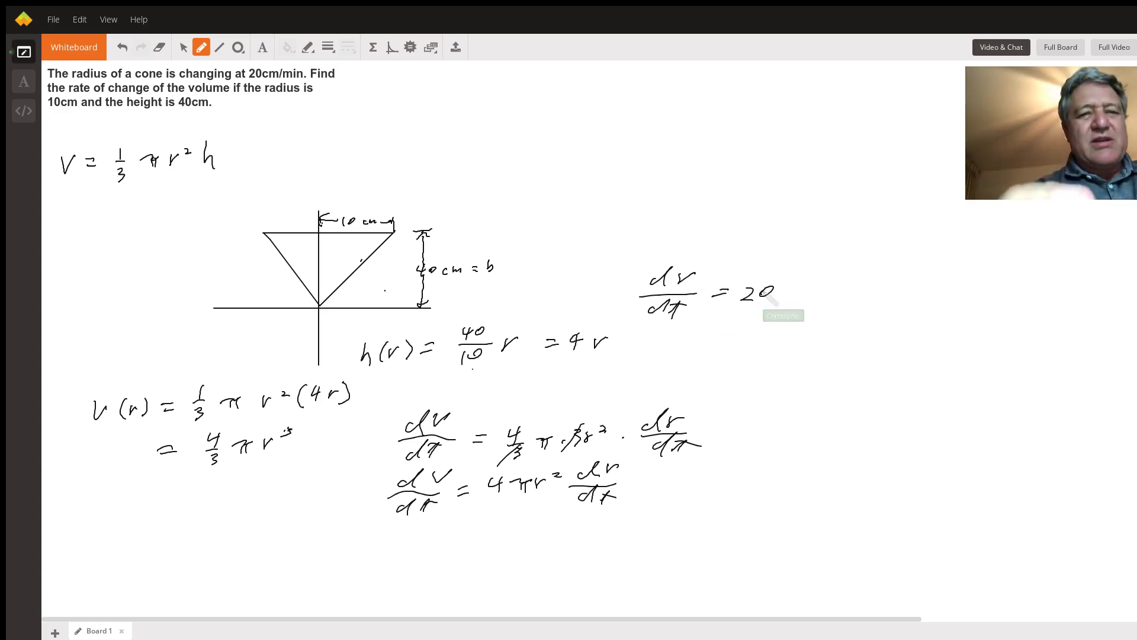
mouse_move(730, 326)
mouse_down()
mouse_move(729, 336)
mouse_move(797, 343)
mouse_up()
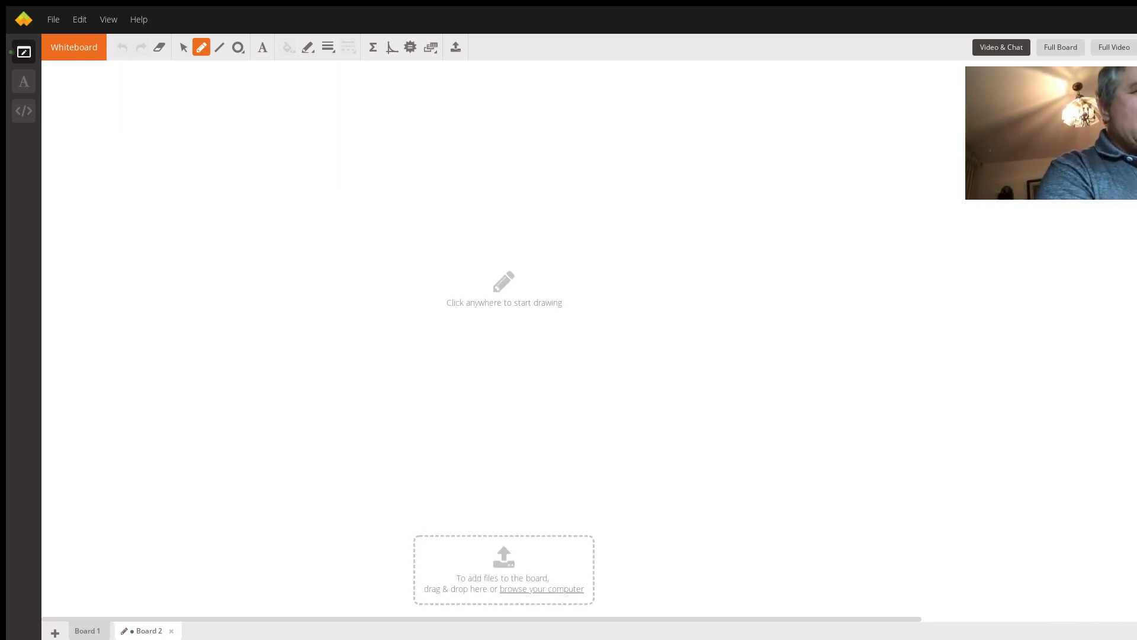
Step: Write dV/dt = 4π(10)² · on Board 2, then switch back to Board 1
drag(148, 106, 173, 95)
mouse_move(134, 128)
mouse_down()
mouse_move(170, 119)
mouse_move(163, 136)
mouse_move(215, 112)
mouse_move(322, 113)
mouse_up()
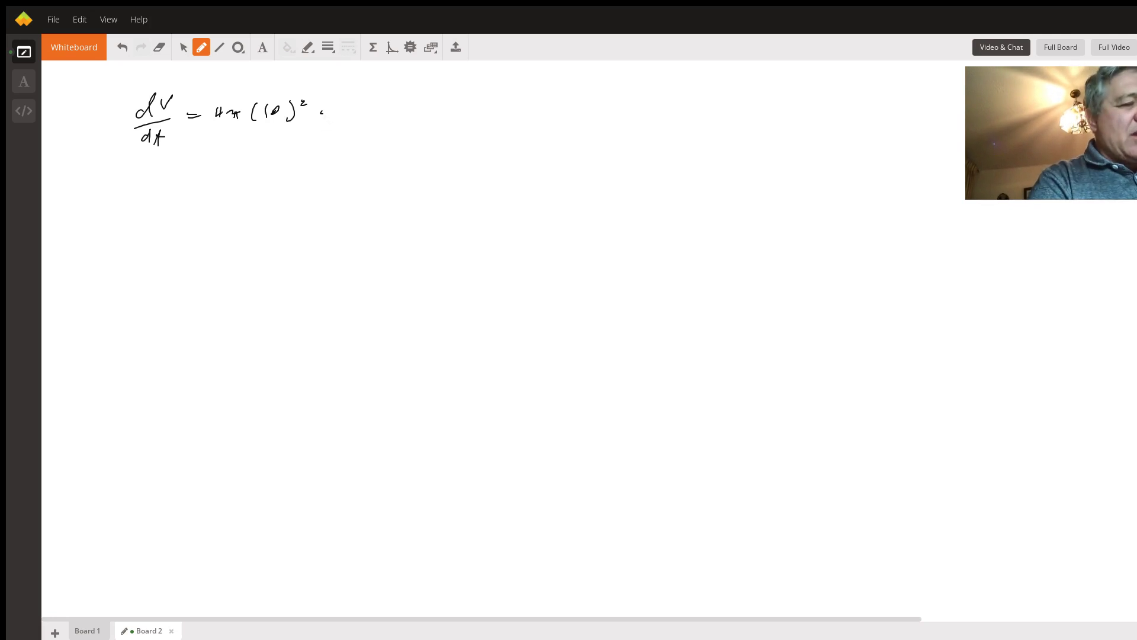
click(95, 630)
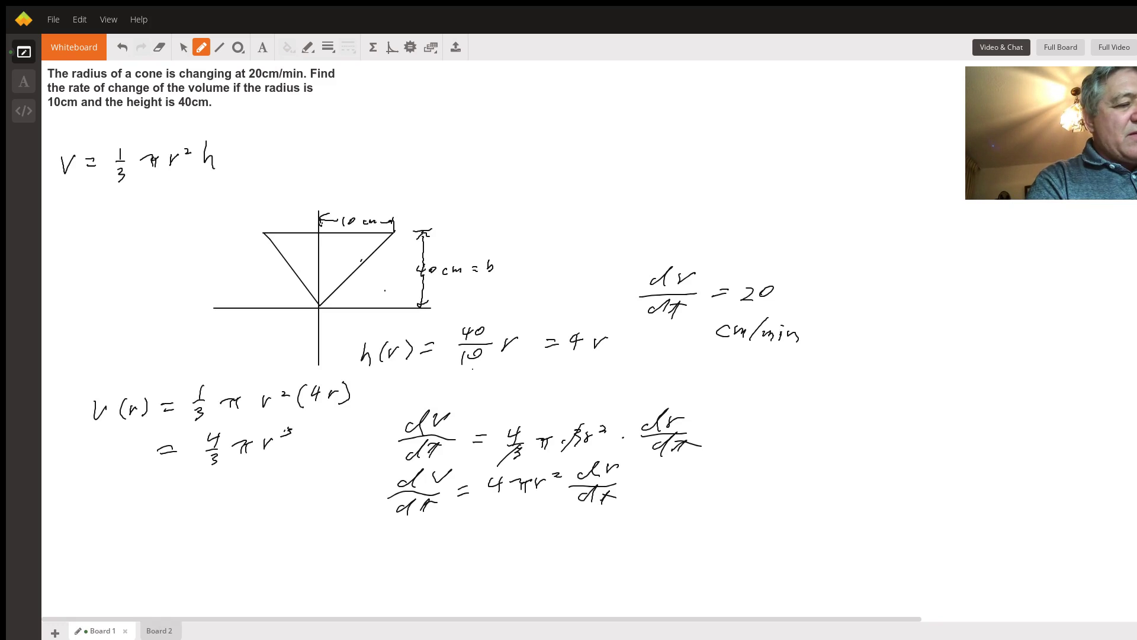
Step: On Board 2, append · 20 to the substitution and start an equals line below
click(159, 630)
mouse_move(341, 101)
mouse_down()
mouse_move(352, 113)
mouse_move(366, 104)
mouse_up()
mouse_move(187, 153)
mouse_down()
mouse_move(200, 153)
mouse_move(200, 167)
mouse_up()
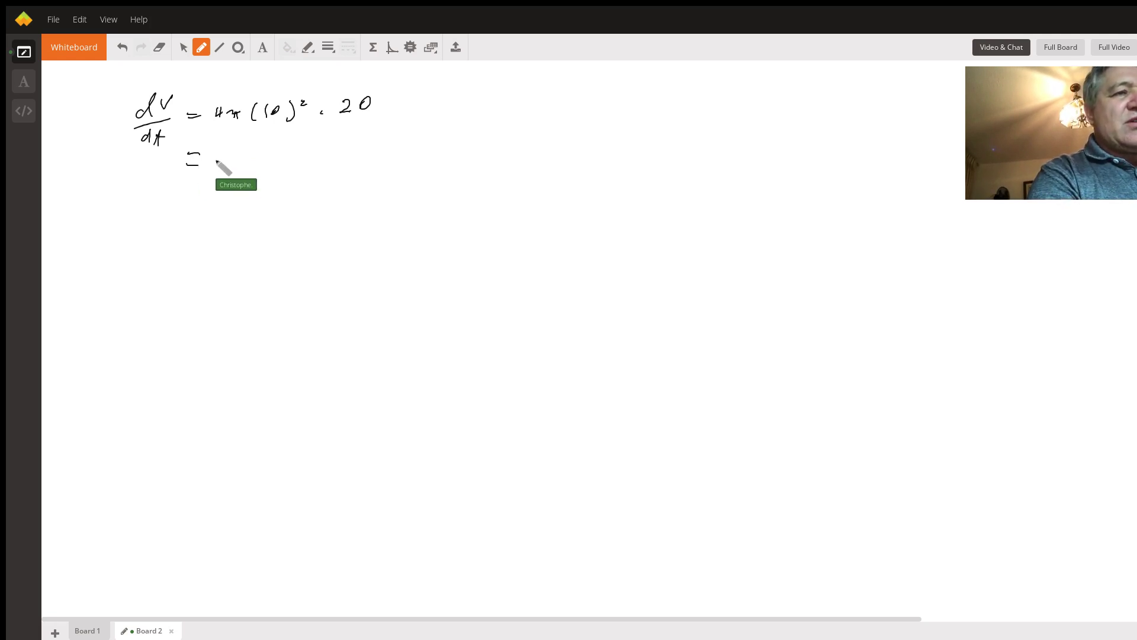
Step: Write 4π · 100 · 20, then the final result = 8000π cm³/min
drag(224, 152, 230, 158)
mouse_move(228, 152)
mouse_down()
mouse_move(226, 162)
mouse_move(357, 147)
mouse_up()
click(264, 158)
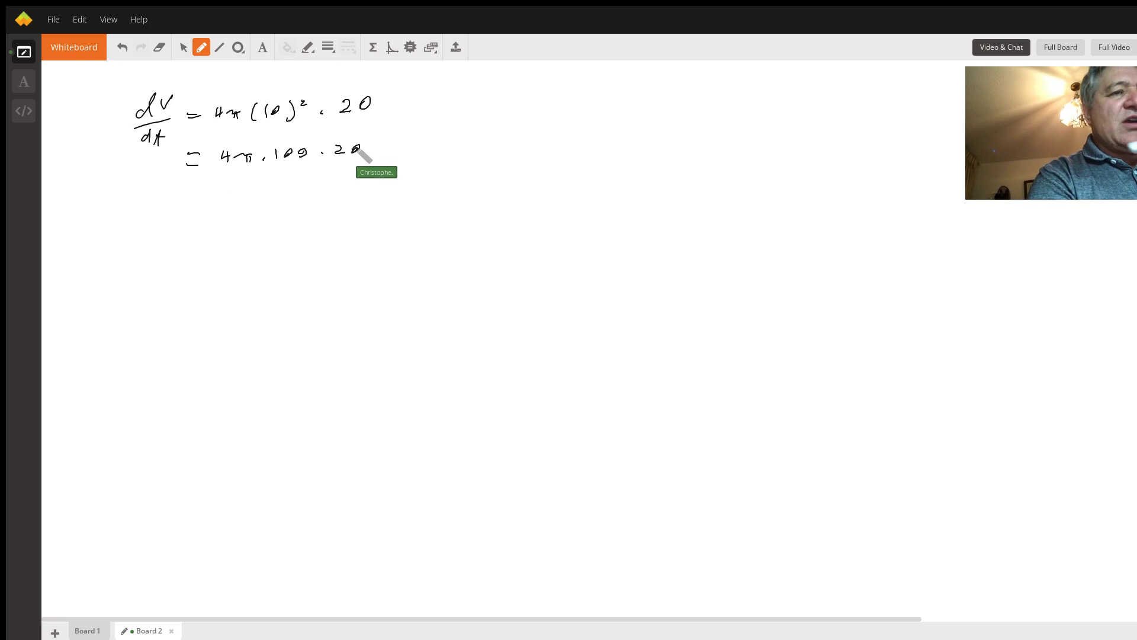
drag(184, 187, 194, 187)
drag(184, 195, 400, 187)
drag(405, 182, 425, 189)
click(407, 175)
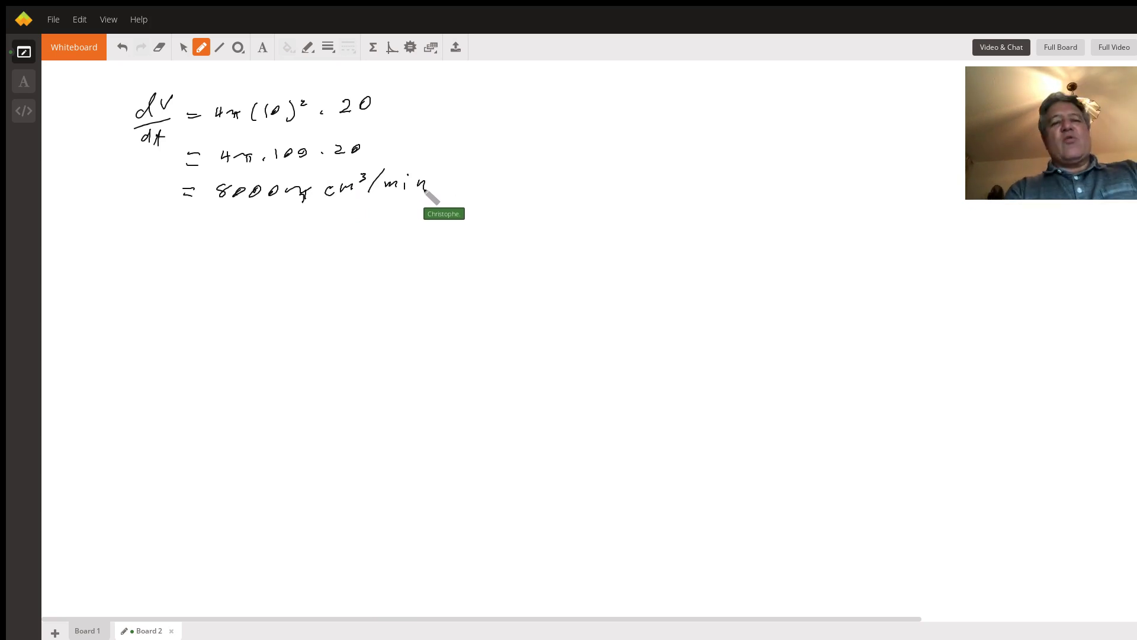